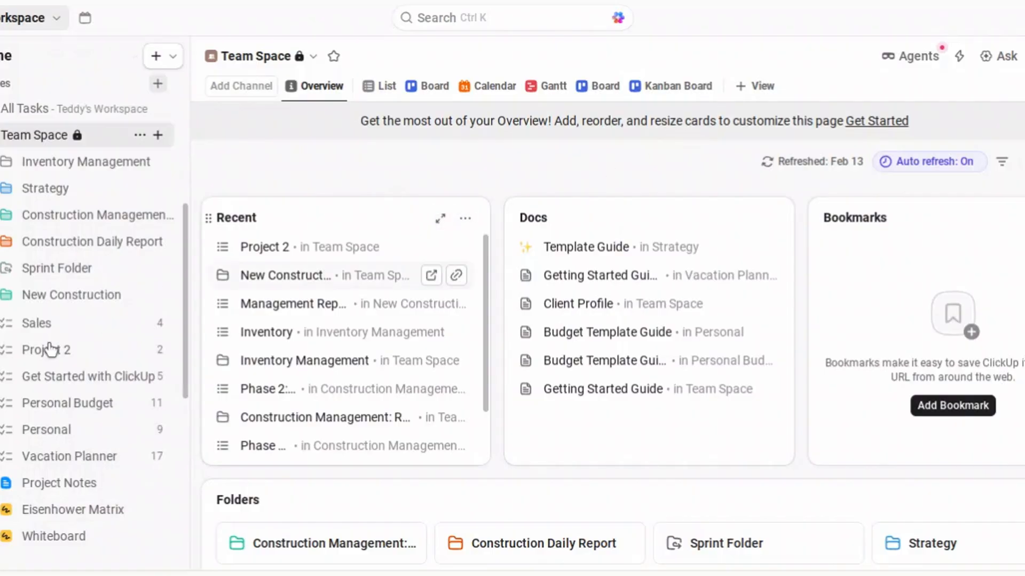
- Open the Sales list in Team Space and browse the templates available for its view
click(97, 324)
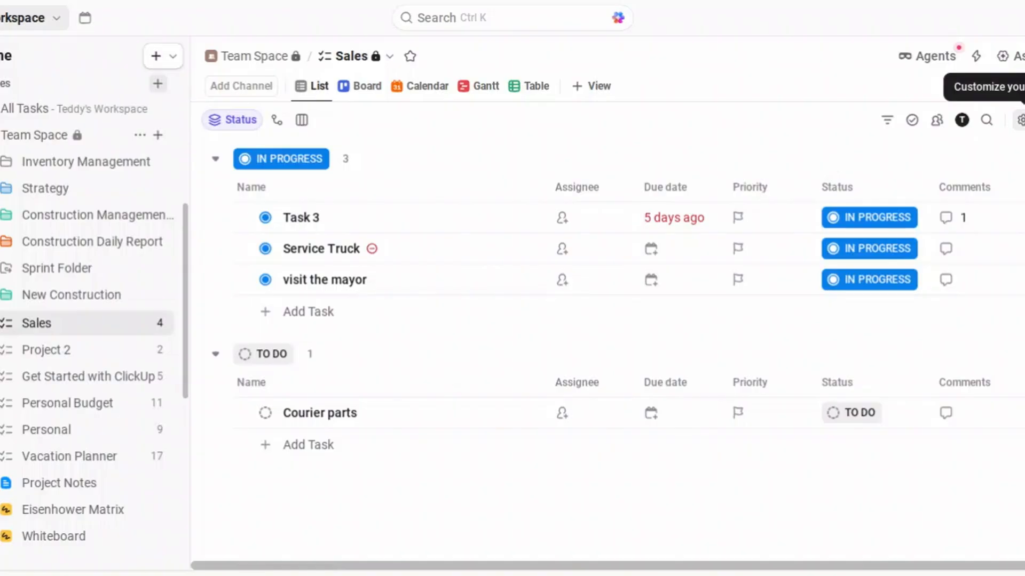
click(1021, 121)
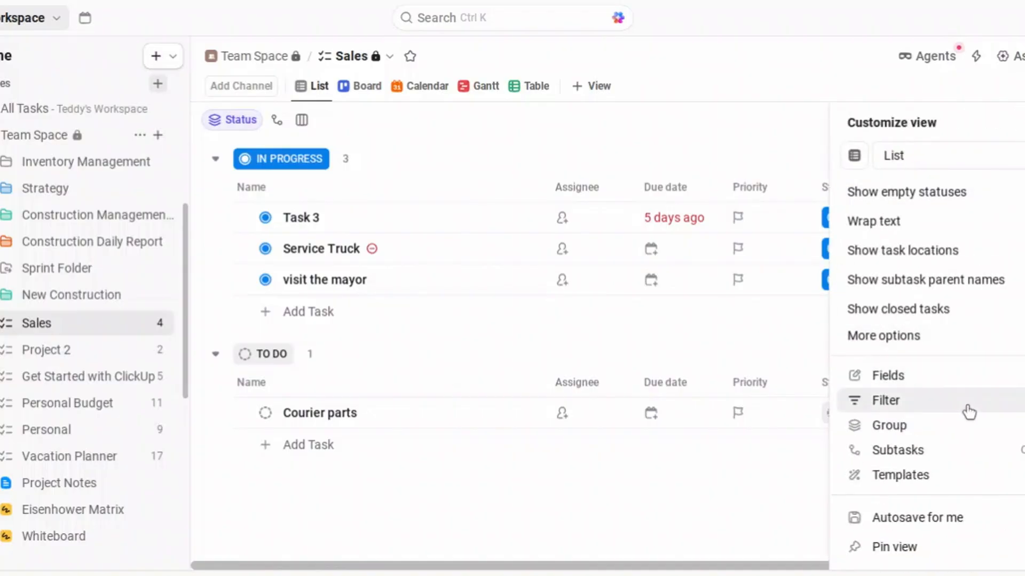
click(939, 473)
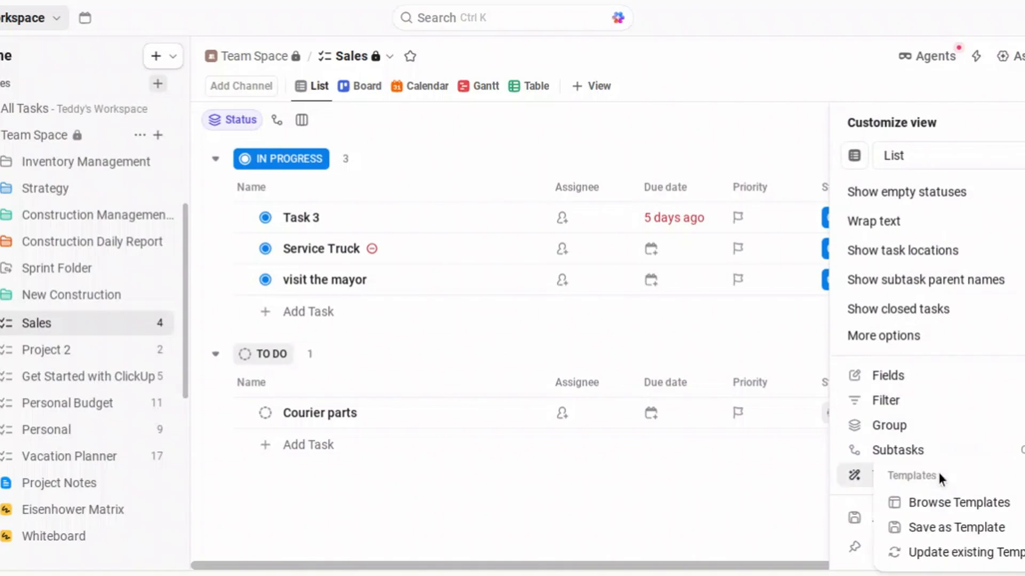
click(998, 513)
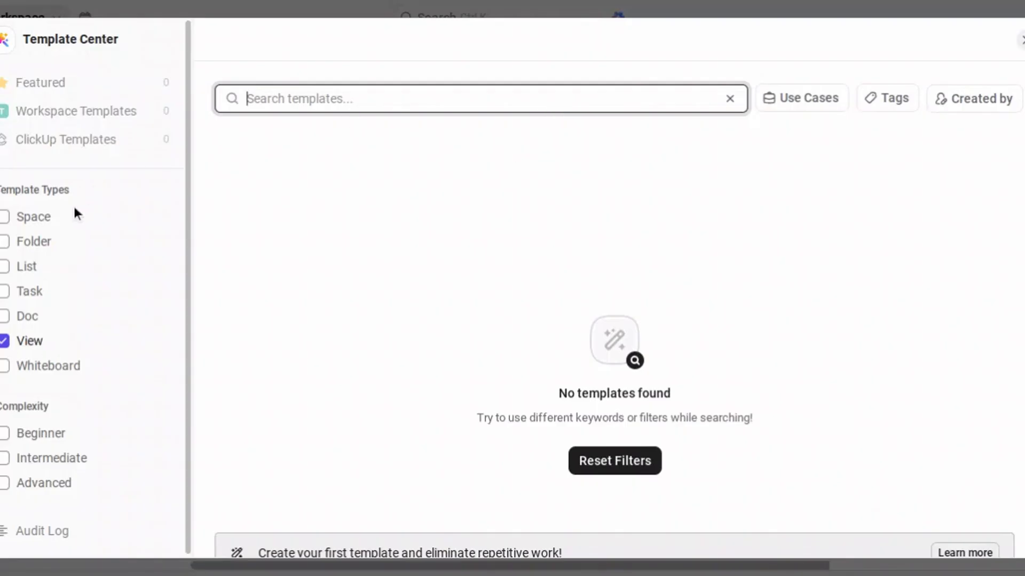
- Add the Space and Task template types to the template filter
click(8, 219)
click(9, 219)
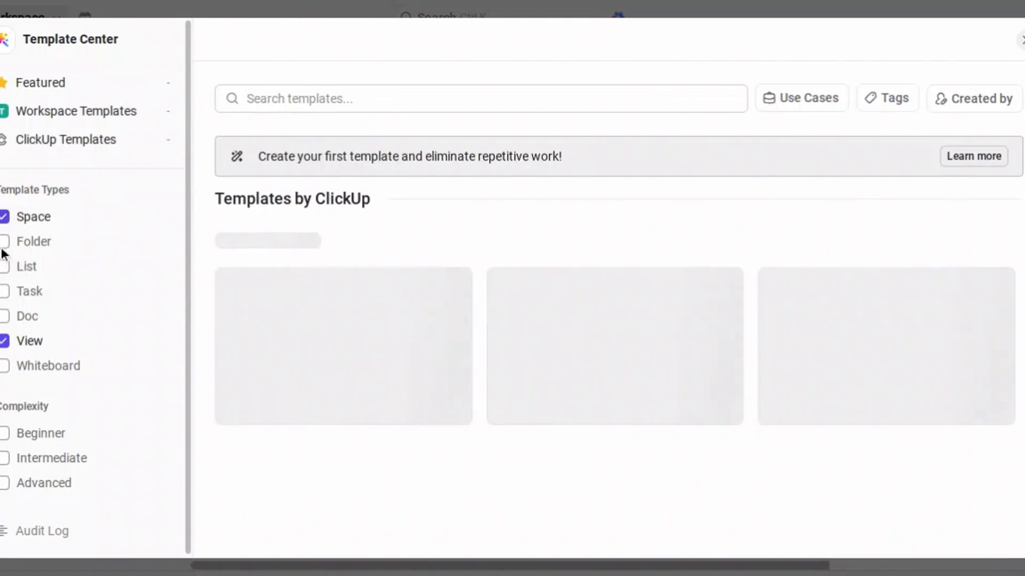
click(6, 291)
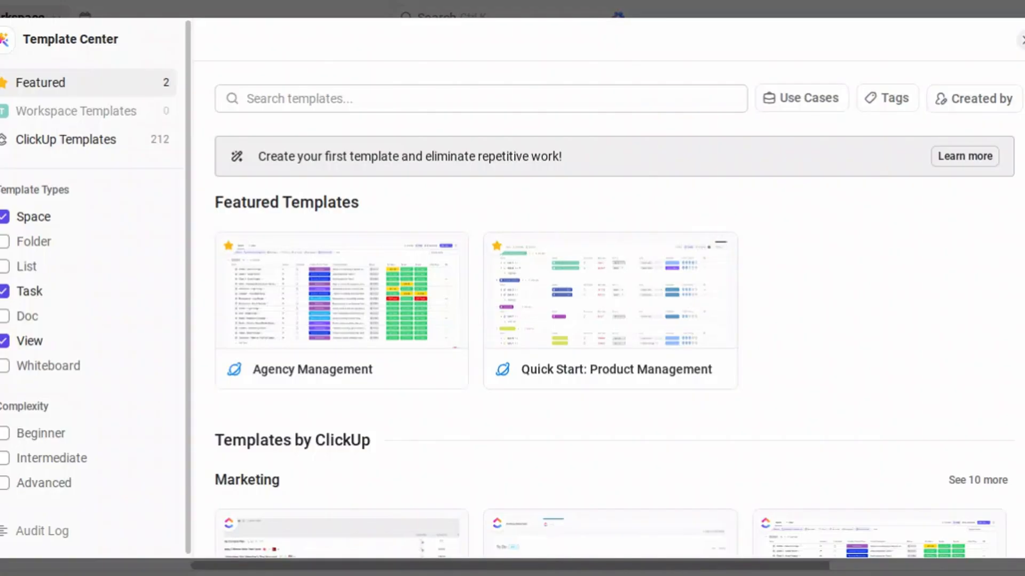
- Examine the ClickUp templates across categories such as Marketing, PMO - Project Management, Operations, Sales & CRM, and Personal Use
scroll(614, 347, down, 3)
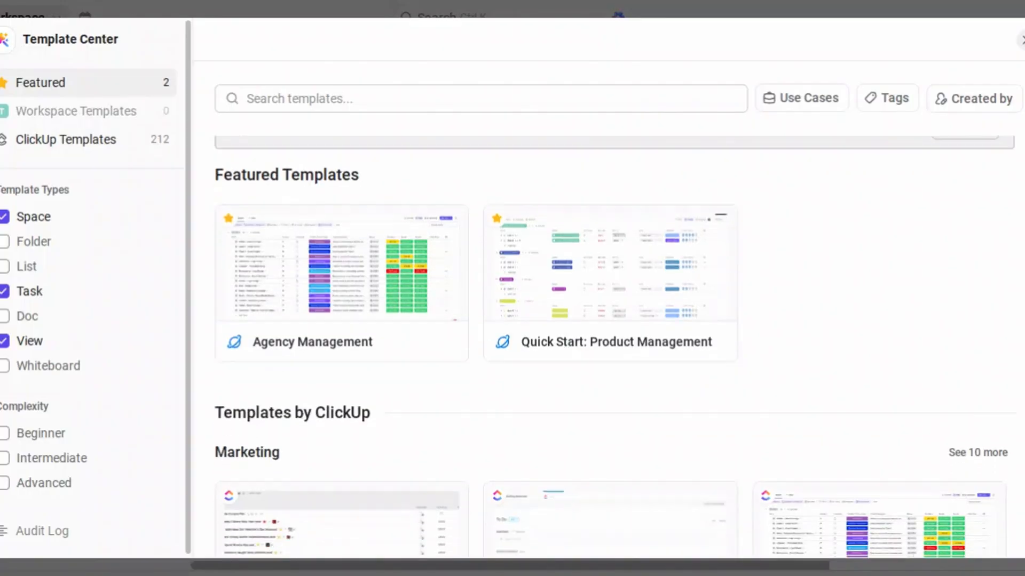
scroll(614, 346, down, 4)
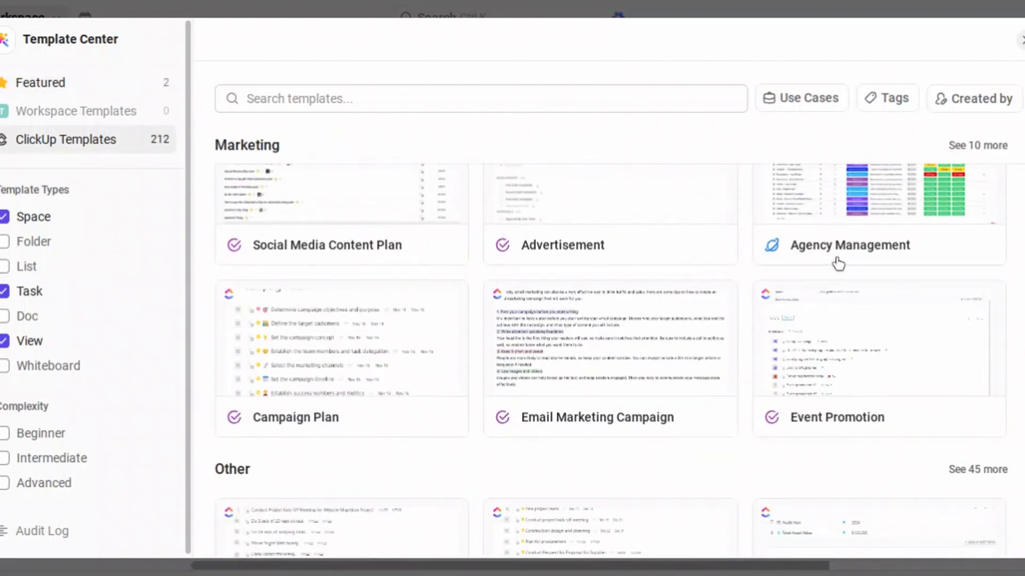
scroll(644, 385, down, 6)
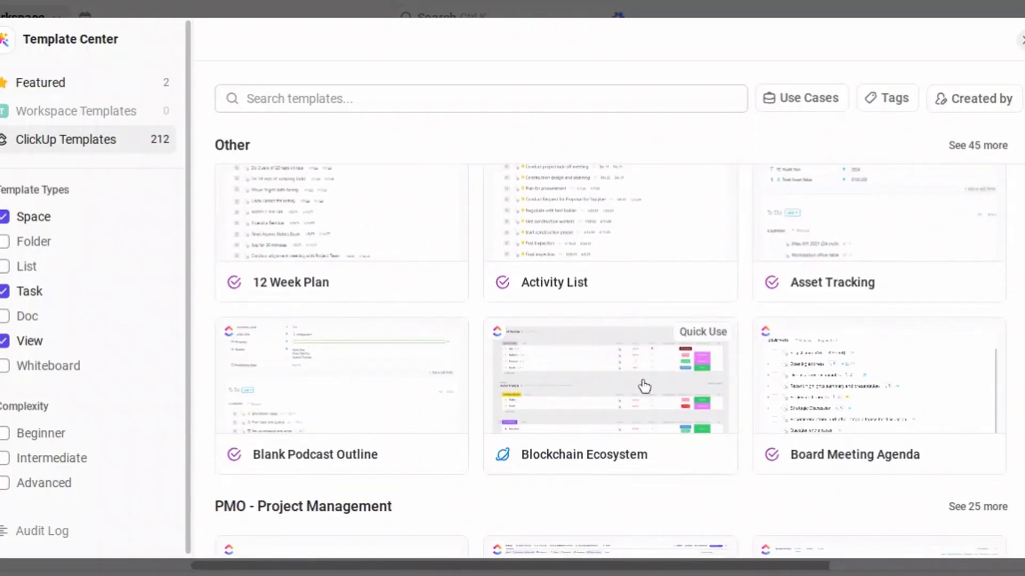
scroll(643, 385, down, 3)
scroll(644, 385, down, 2)
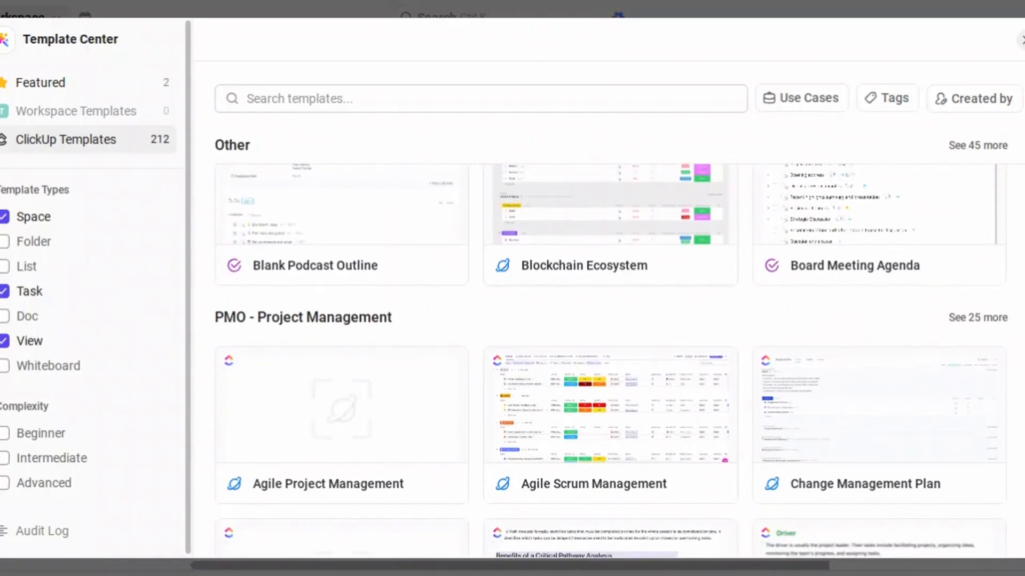
scroll(645, 385, down, 2)
scroll(644, 385, down, 3)
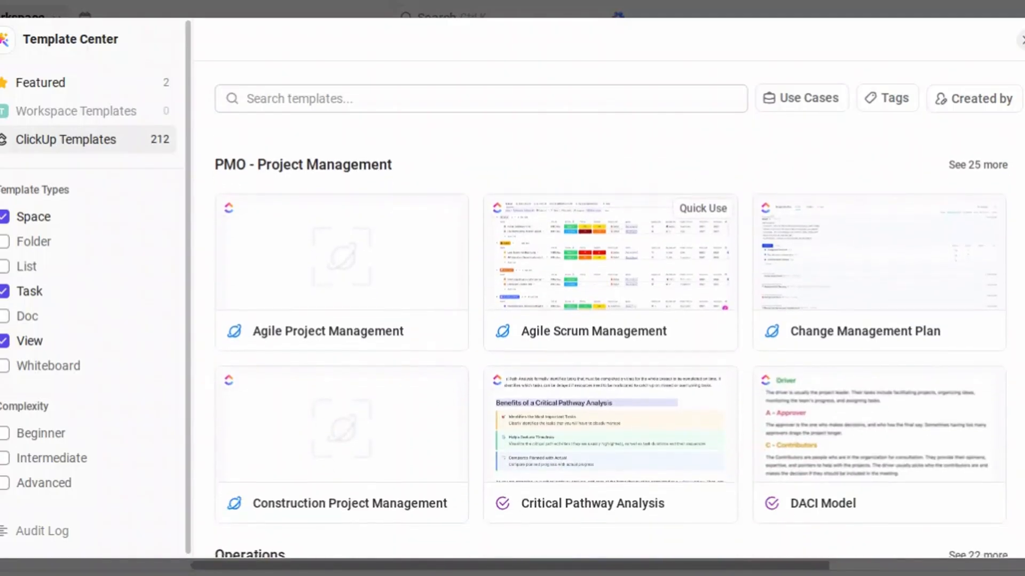
scroll(644, 385, down, 6)
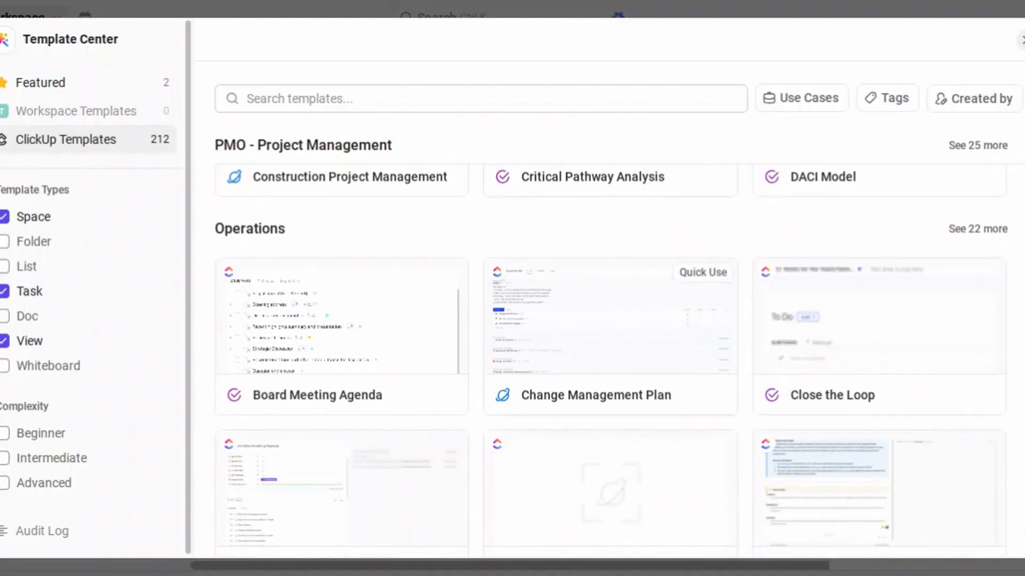
scroll(644, 386, down, 8)
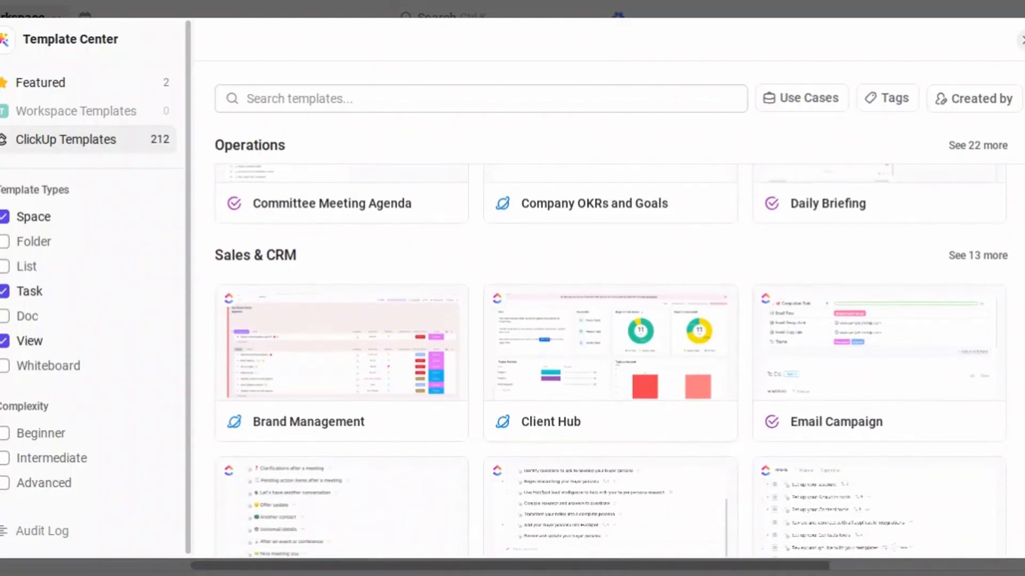
scroll(644, 385, down, 5)
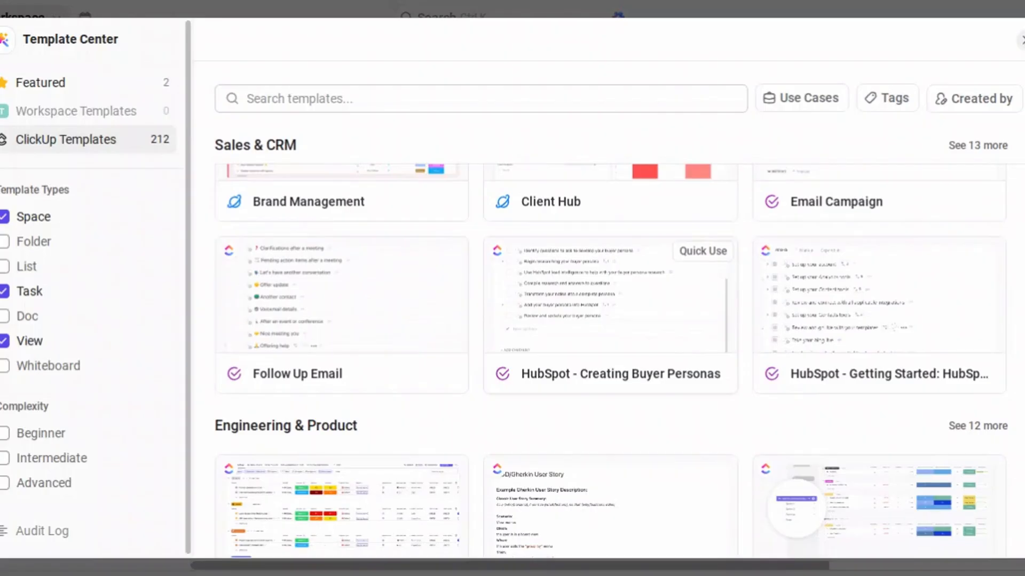
scroll(644, 386, down, 6)
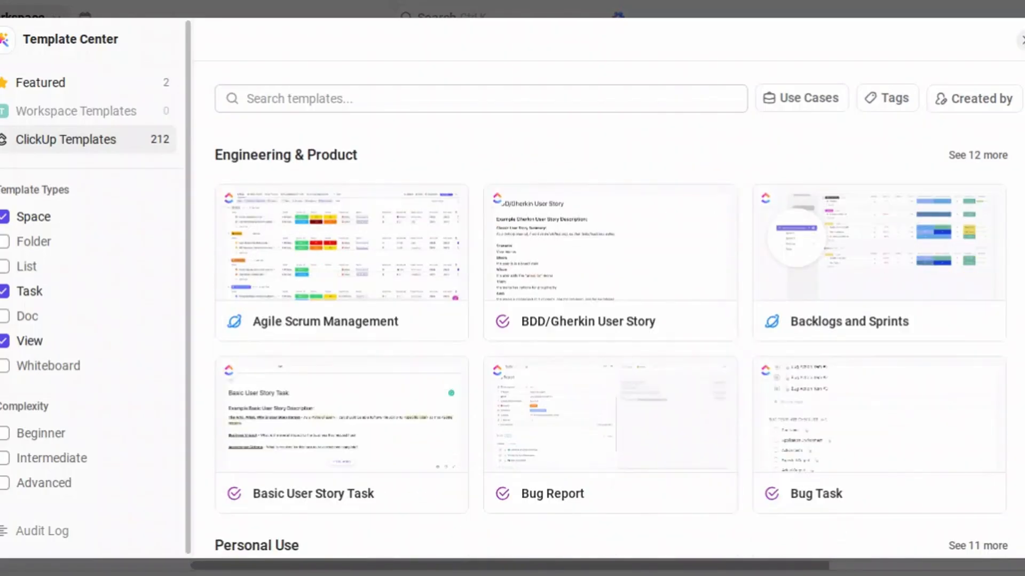
scroll(619, 347, down, 9)
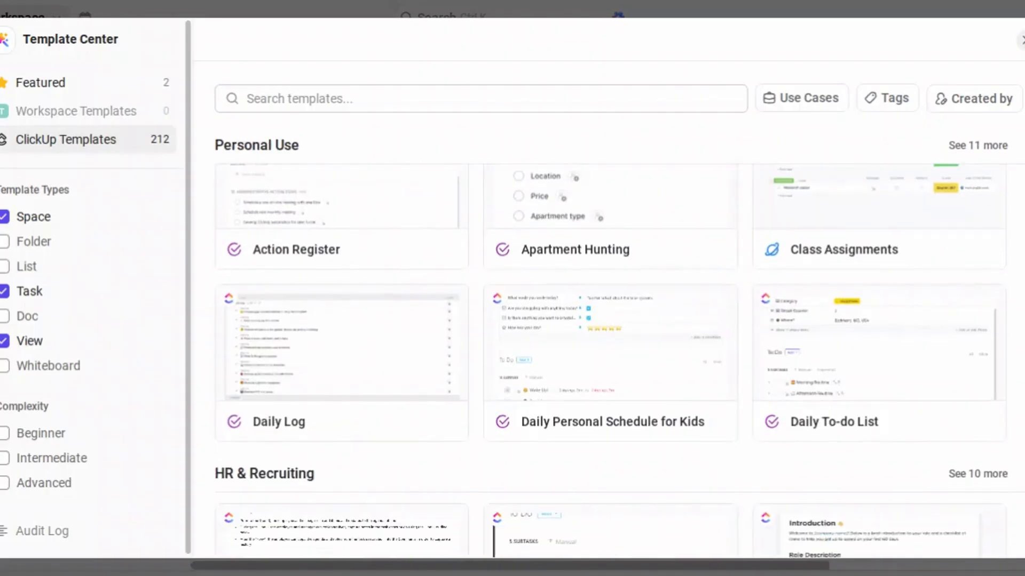
scroll(611, 359, up, 12)
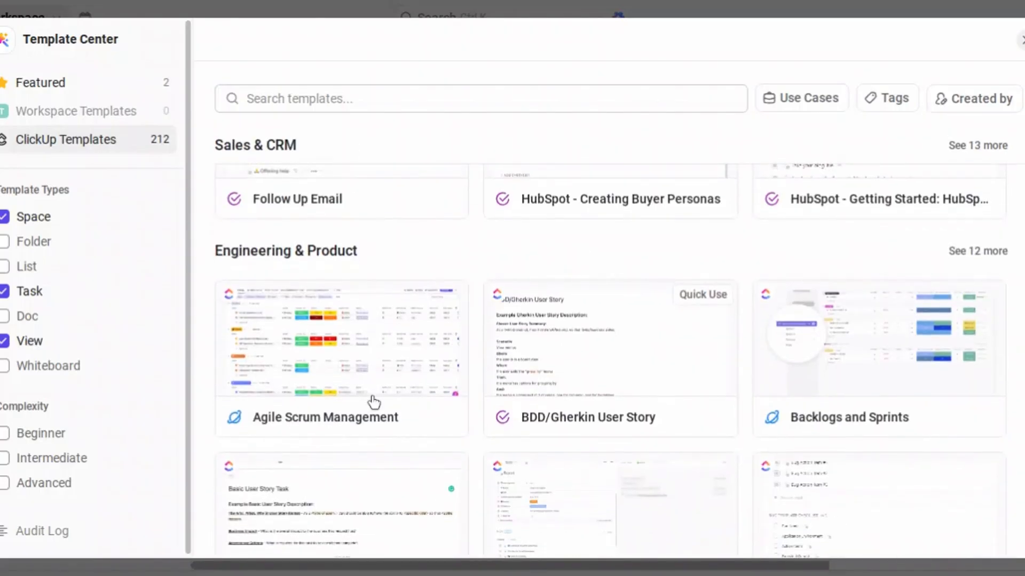
scroll(618, 370, up, 5)
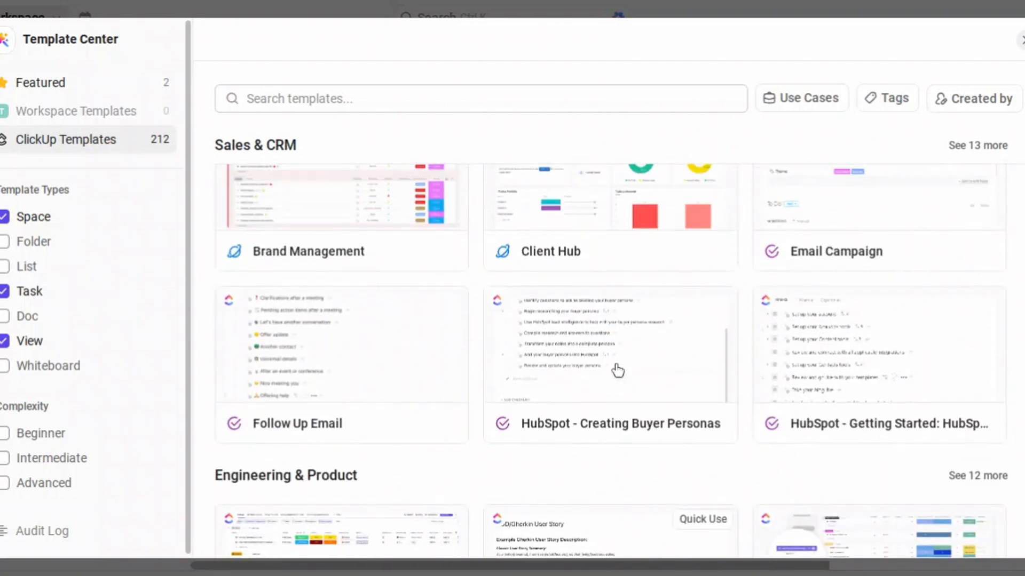
scroll(615, 368, up, 4)
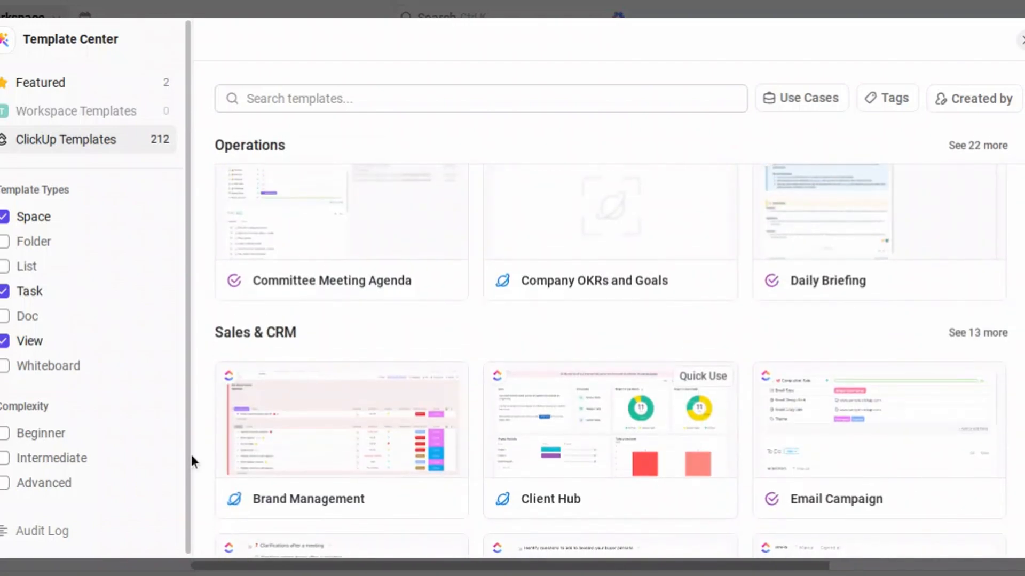
- Create a new space named Branding Strategy from the Brand Management template in the Sales & CRM category
click(310, 466)
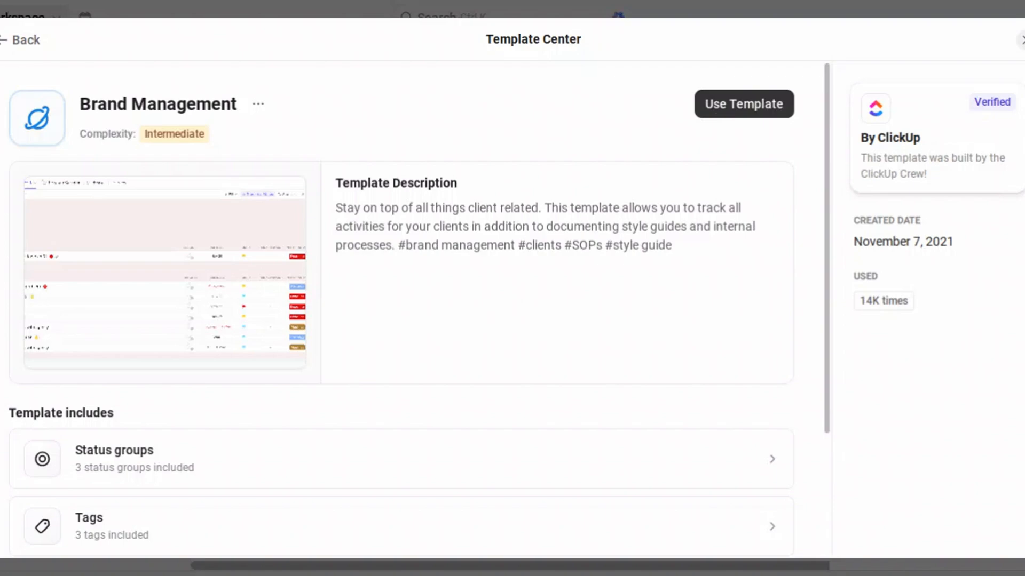
click(759, 111)
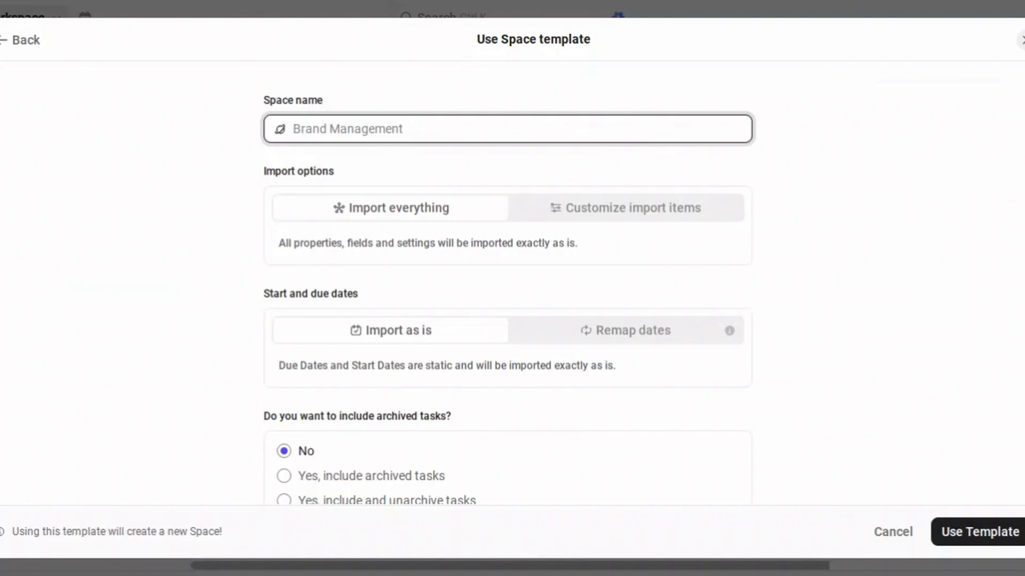
text(Br)
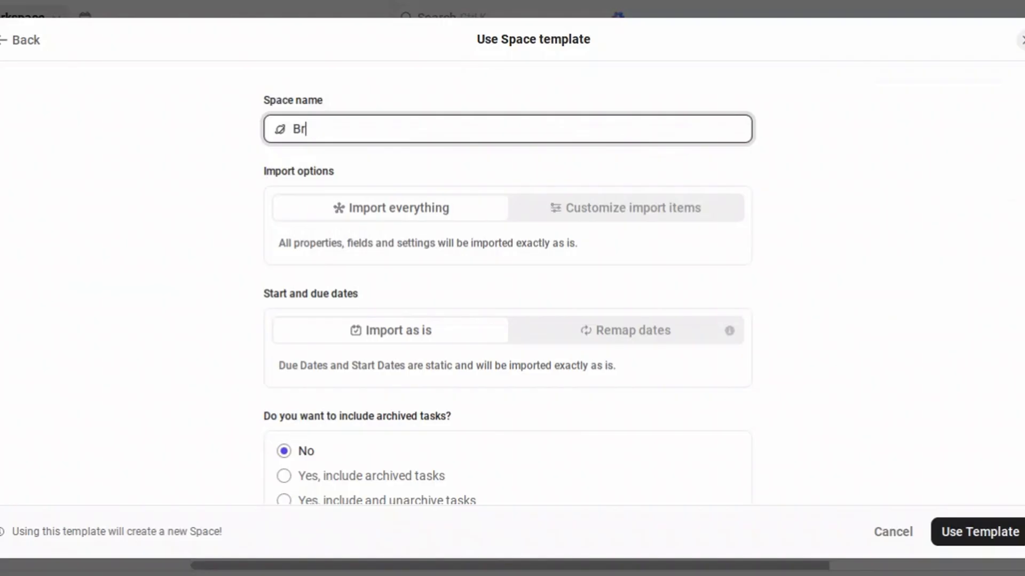
text(anding Strateg)
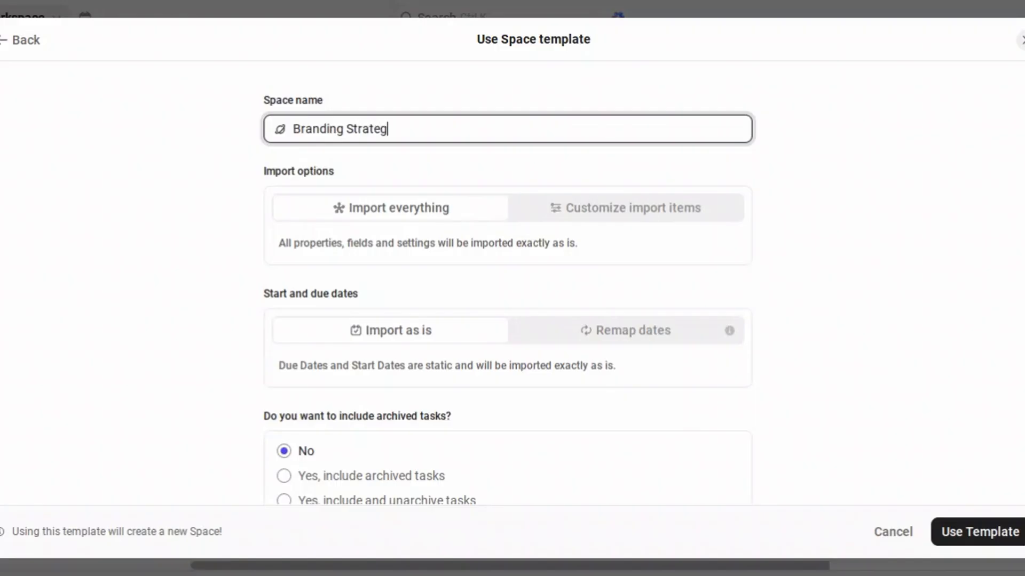
text(y)
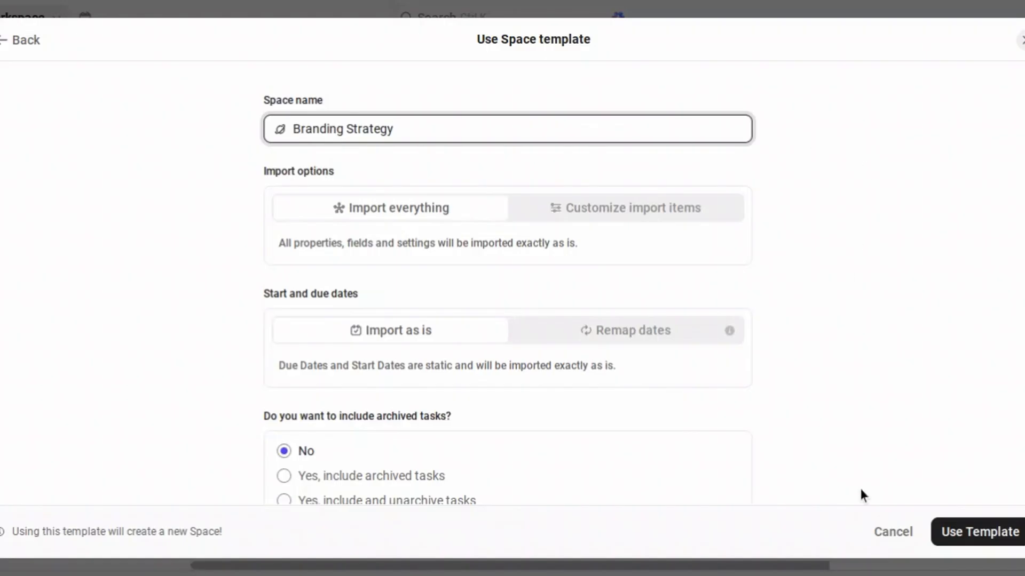
click(975, 542)
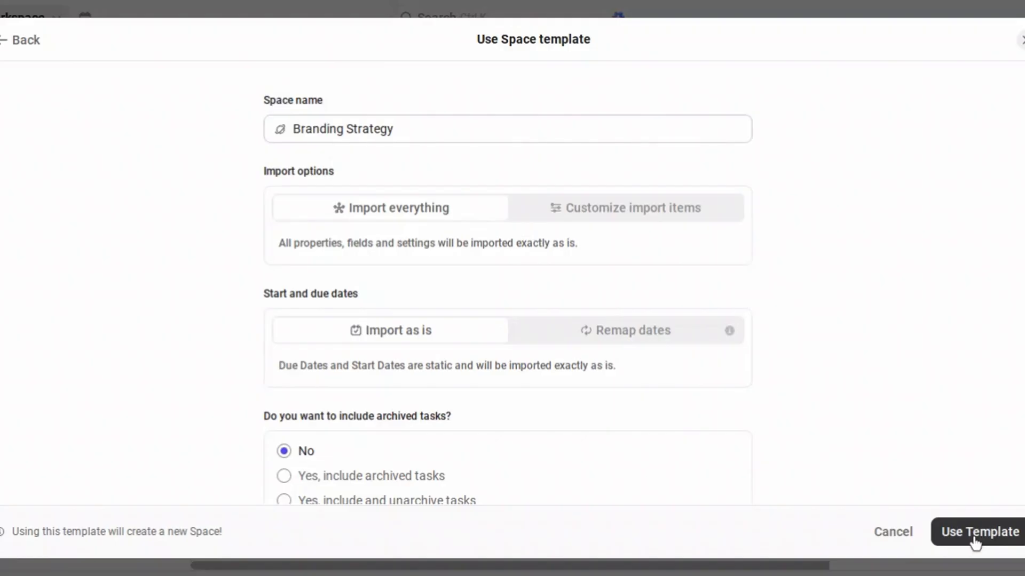
click(976, 543)
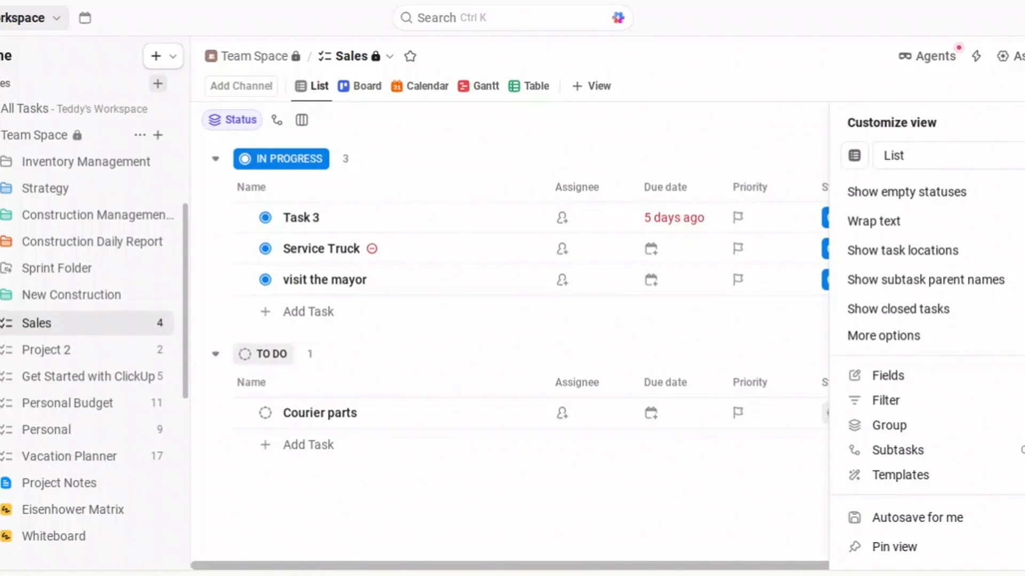
- Close the Sales list's view customization and locate the Branding Strategy space among the workspace's spaces
click(1024, 123)
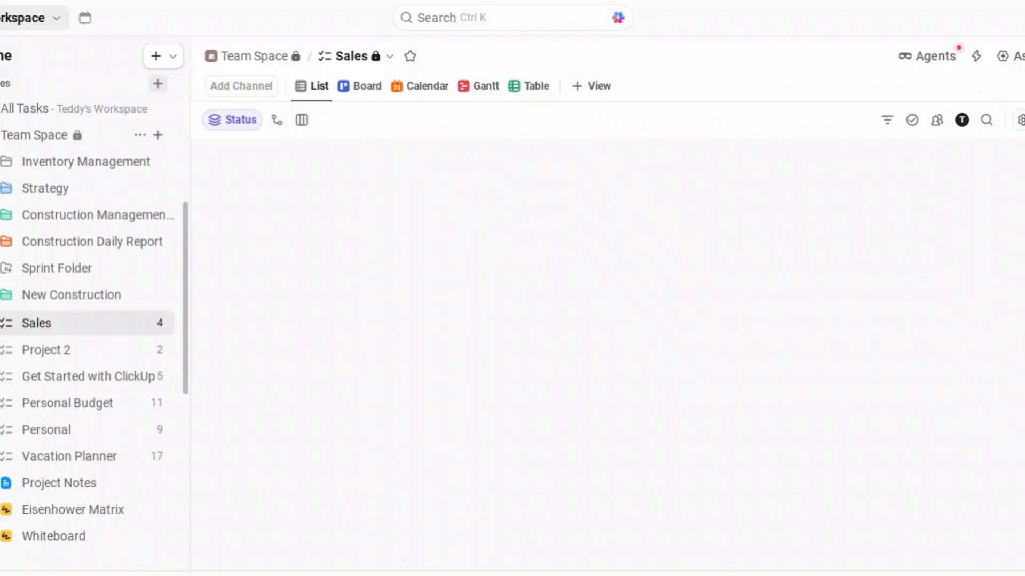
scroll(88, 320, down, 7)
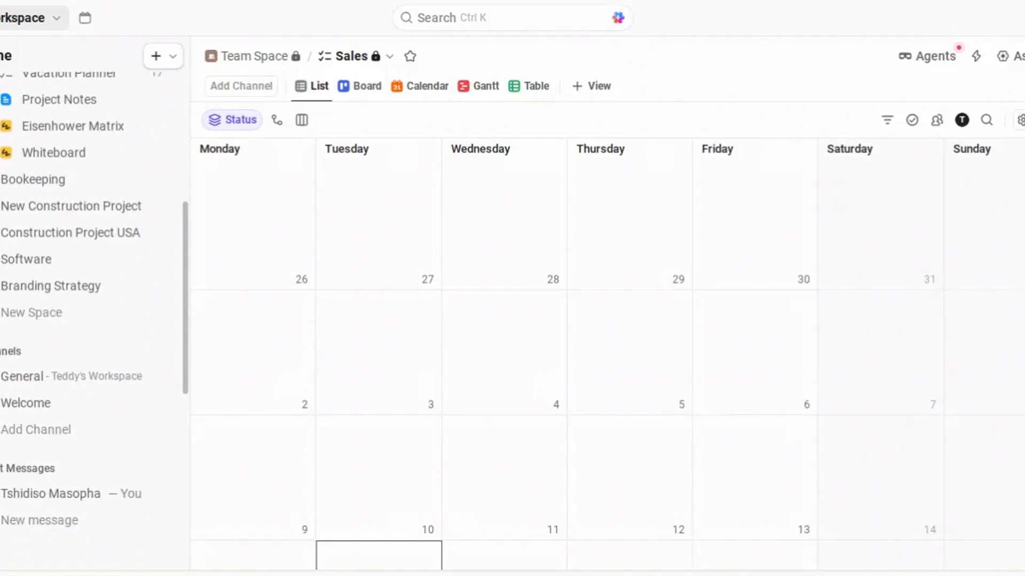